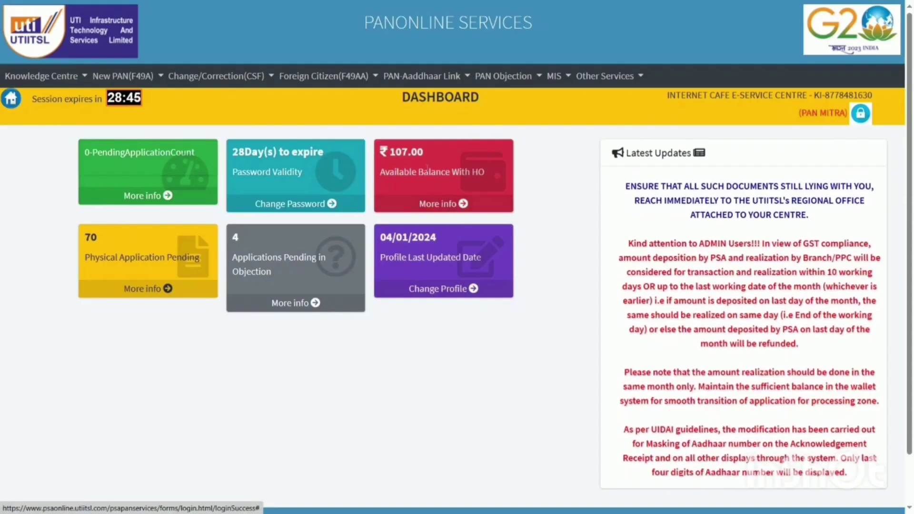
From the Change/Correction menu, choose Request for Changes/Correction in PAN Data (CSF)
click(199, 78)
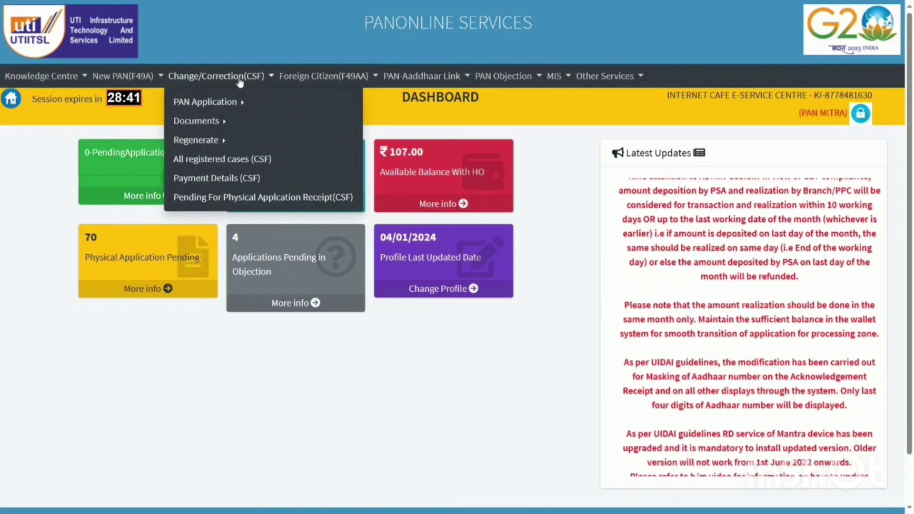
mouse_move(218, 104)
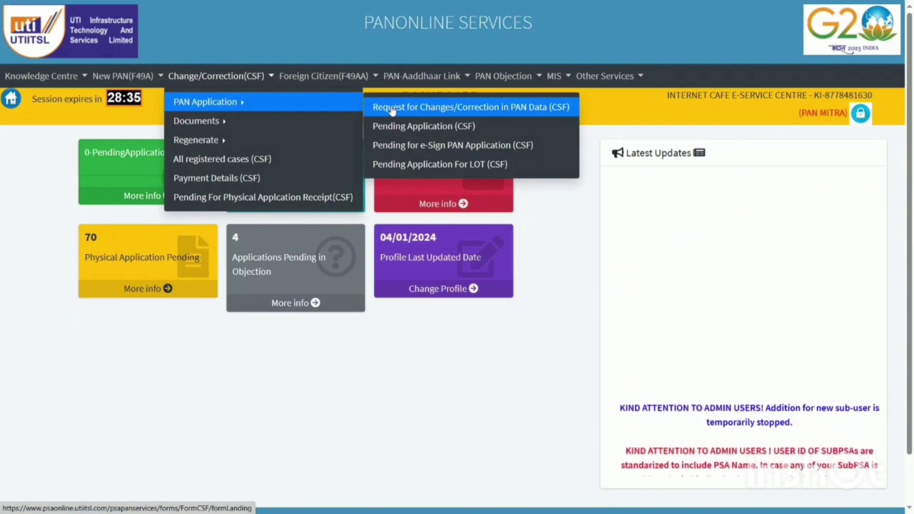
click(449, 109)
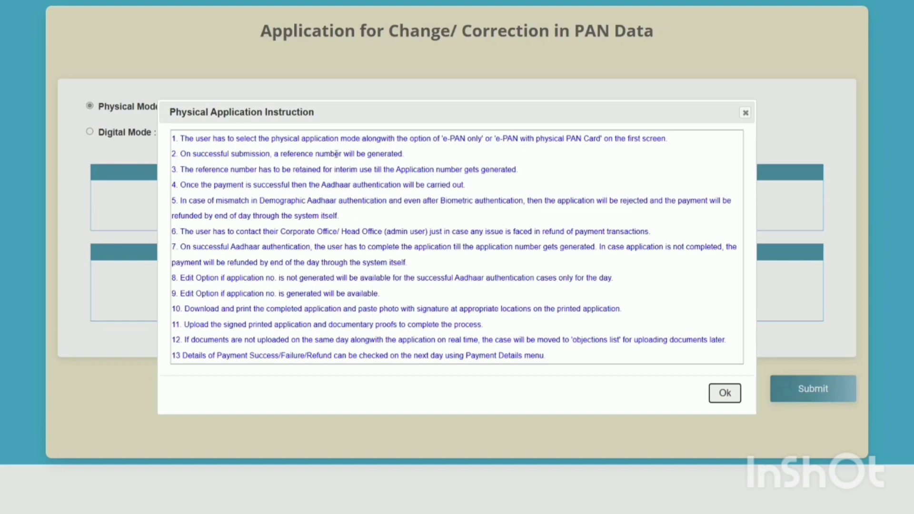
Dismiss the instructions, enter the PAN, and select 'Both physical PAN Card and e-PAN'
click(725, 394)
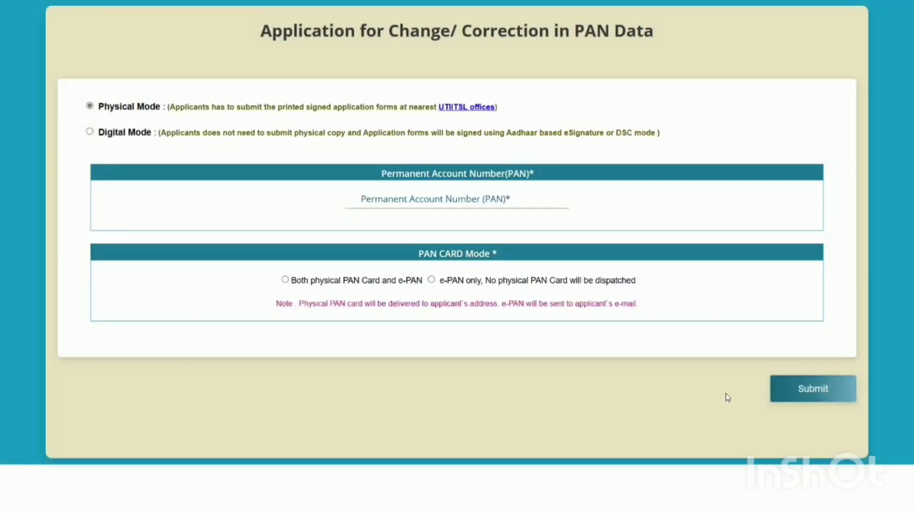
click(538, 206)
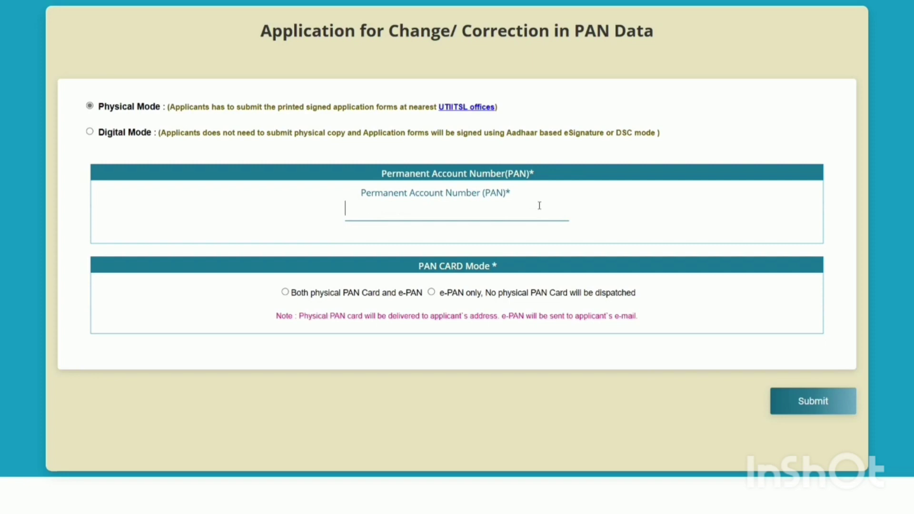
key(Return)
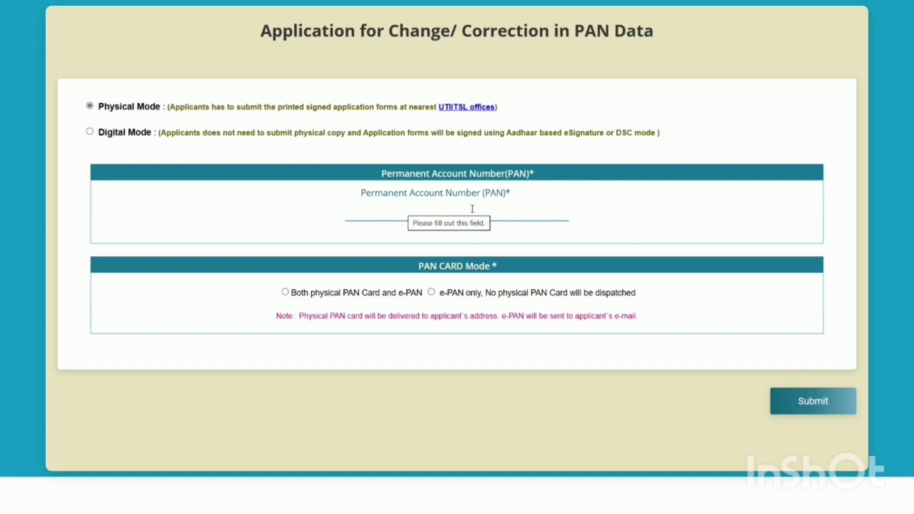
click(287, 296)
click(286, 280)
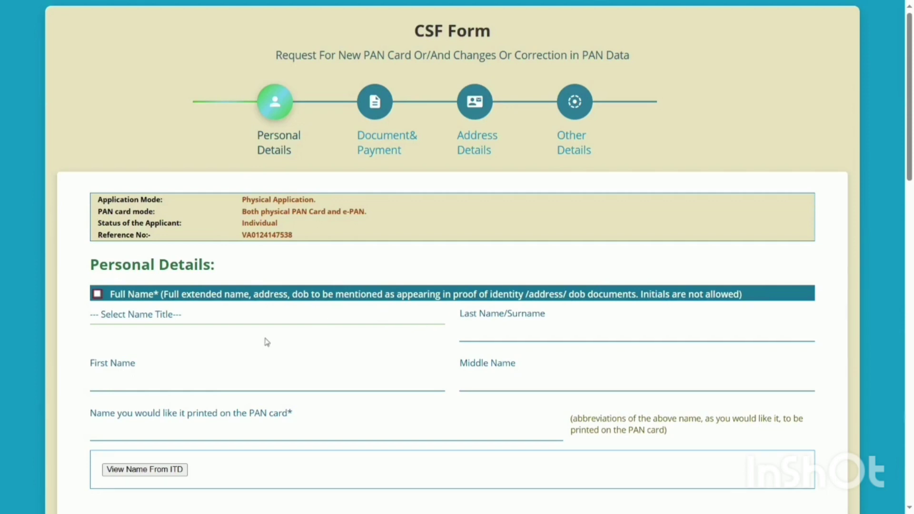
Choose SHRI as the name title and pick up the applicant's name from ITD records
click(221, 321)
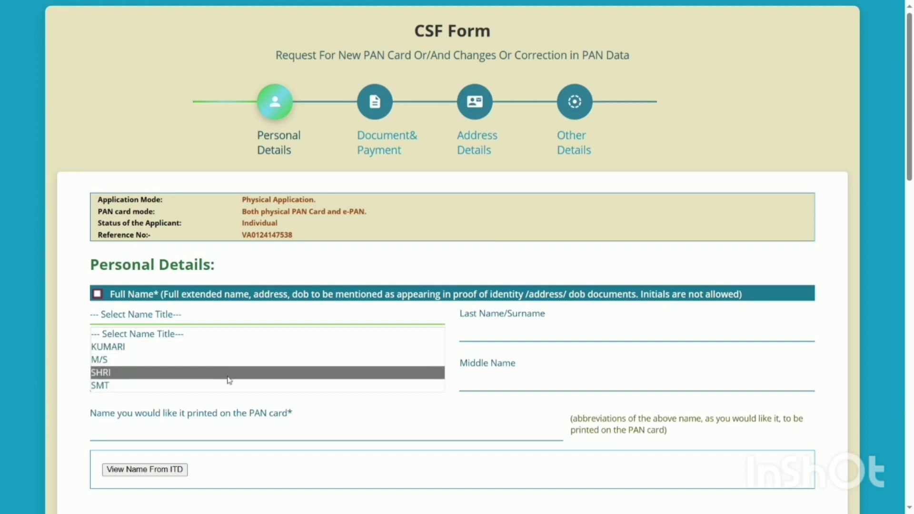
click(229, 380)
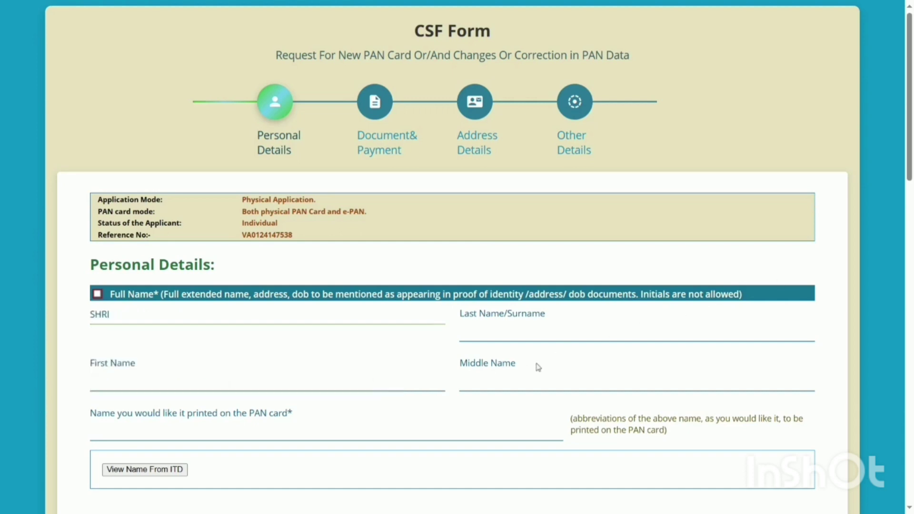
scroll(538, 367, down, 2)
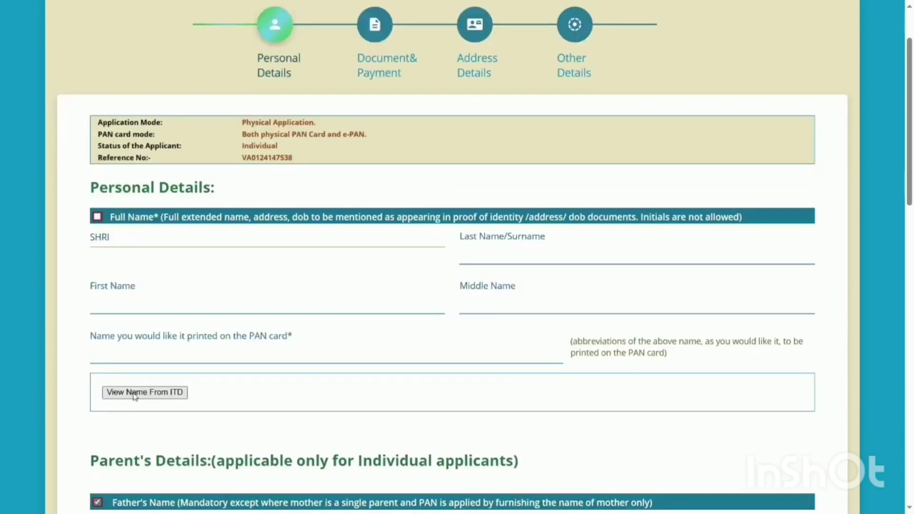
click(162, 395)
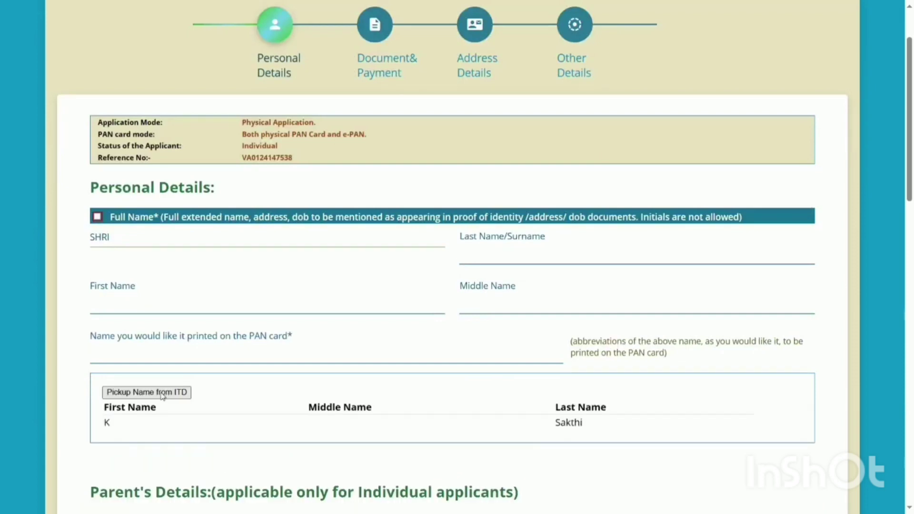
click(162, 395)
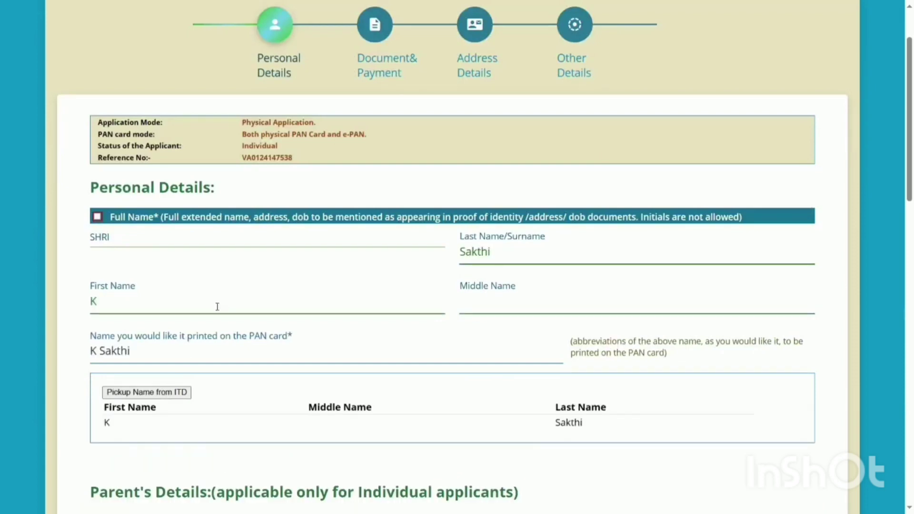
click(173, 391)
Tick the Father's Name section and enter the father's surname
scroll(330, 353, down, 5)
scroll(331, 353, down, 2)
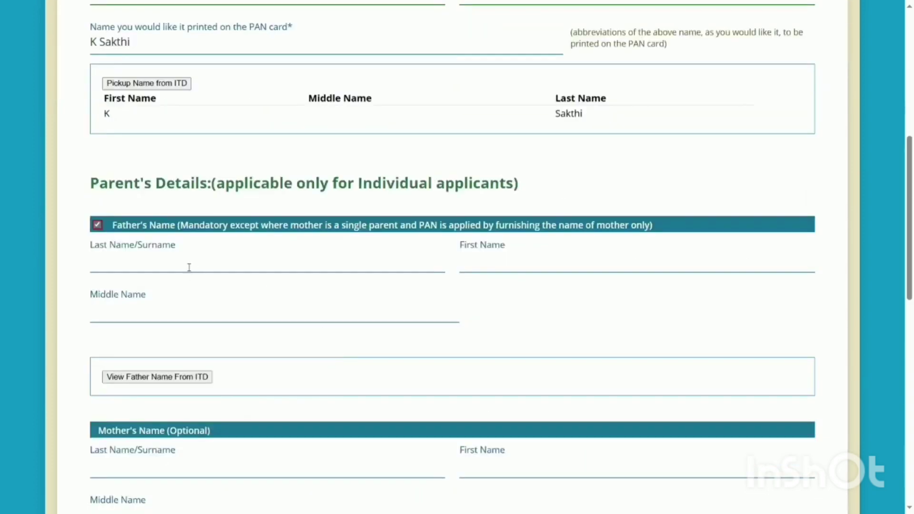
click(97, 225)
click(191, 264)
click(97, 225)
Choose FATHER'S NAME as the parent name printed on the PAN card
scroll(720, 485, down, 5)
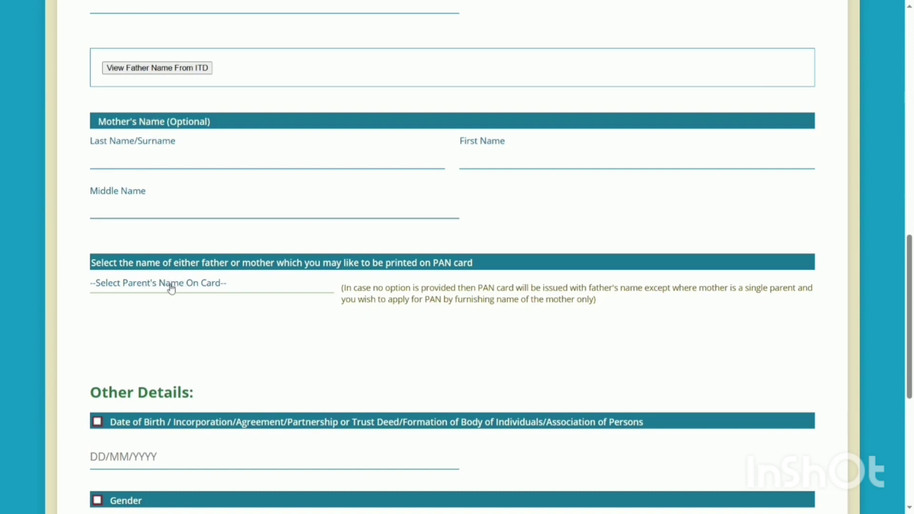
click(174, 286)
click(157, 314)
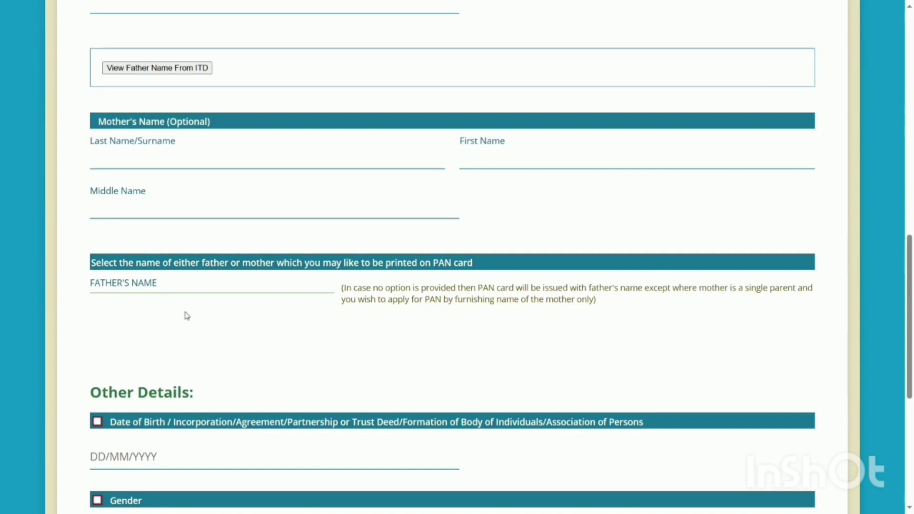
scroll(508, 315, up, 15)
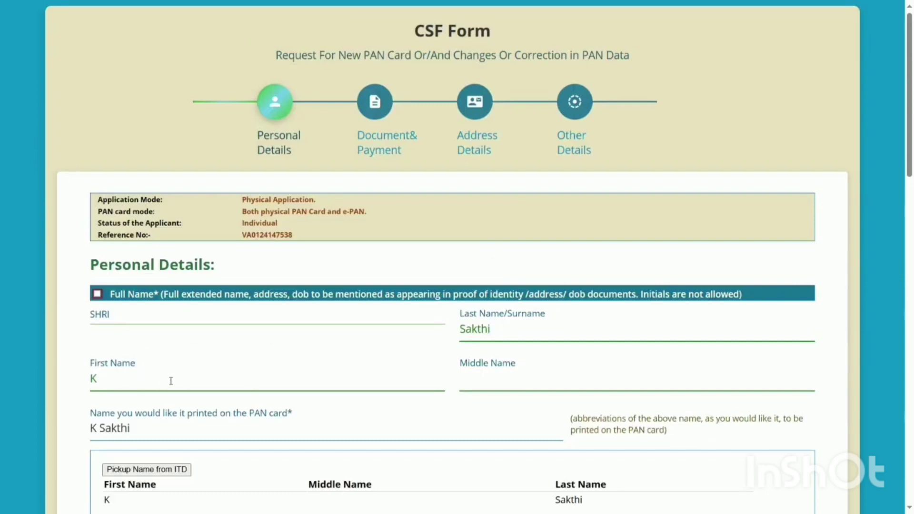
scroll(255, 388, down, 8)
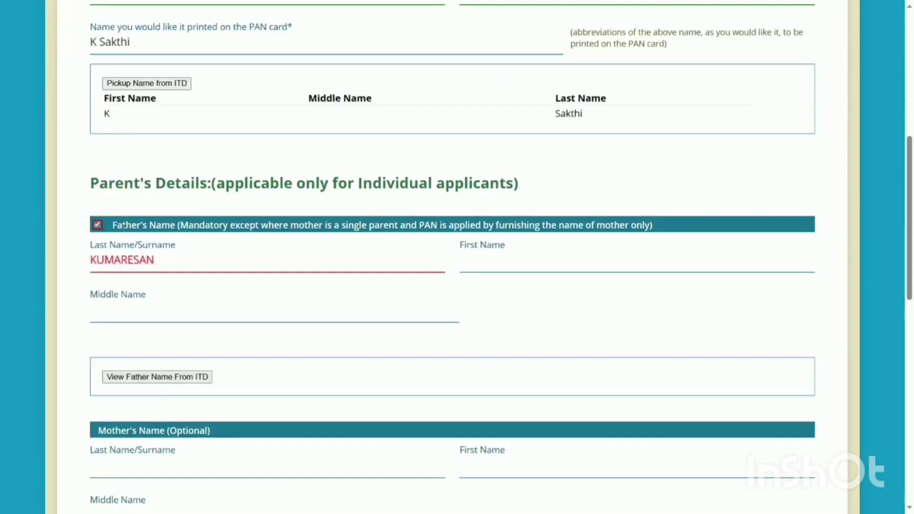
drag(911, 231, 912, 373)
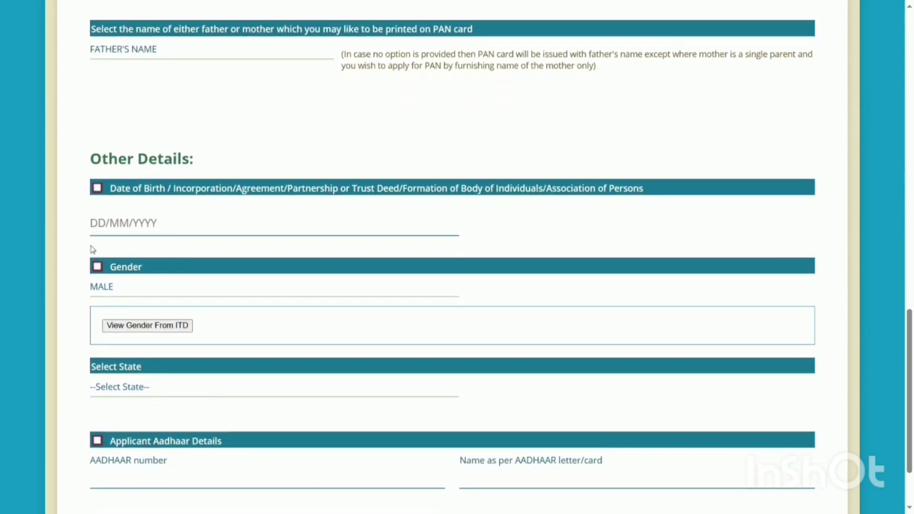
click(93, 224)
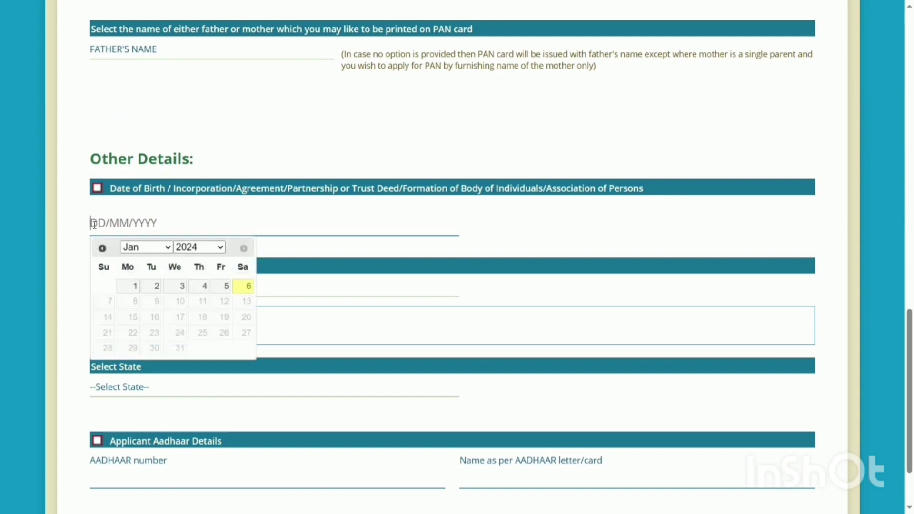
key(BackSpace)
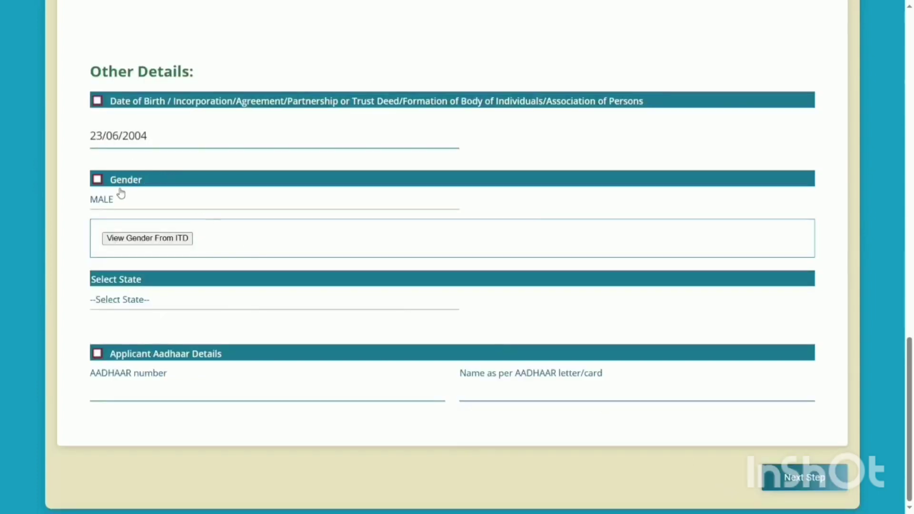
Take gender MALE from ITD, choose TAMIL NADU as state, and fill the AADHAAR fields
click(141, 242)
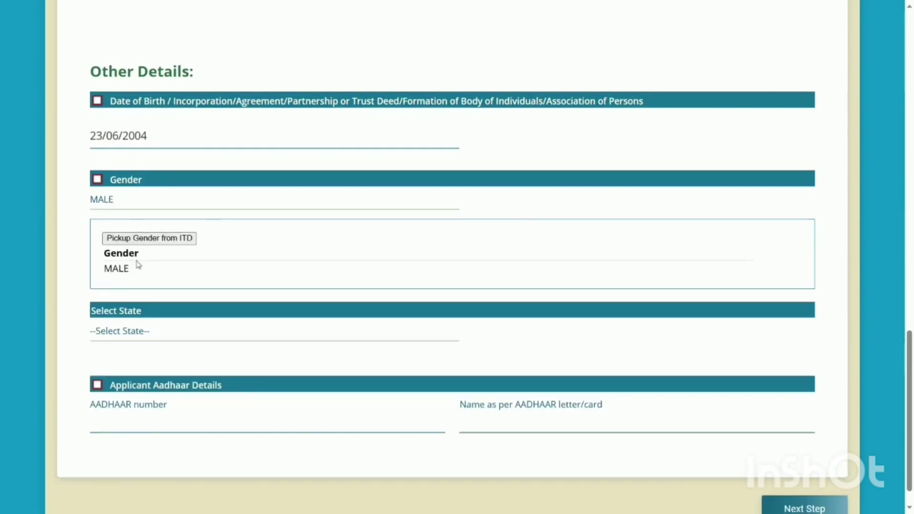
click(144, 333)
scroll(228, 167, down, 5)
click(259, 245)
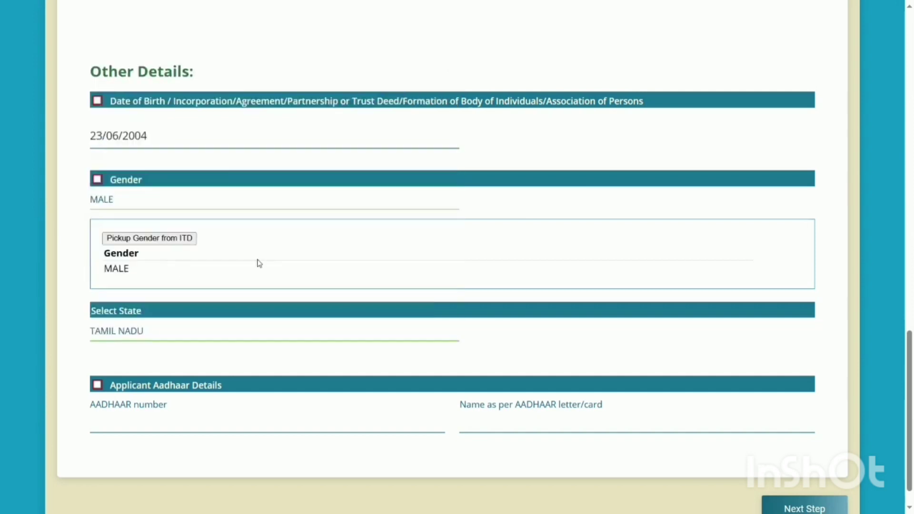
click(283, 420)
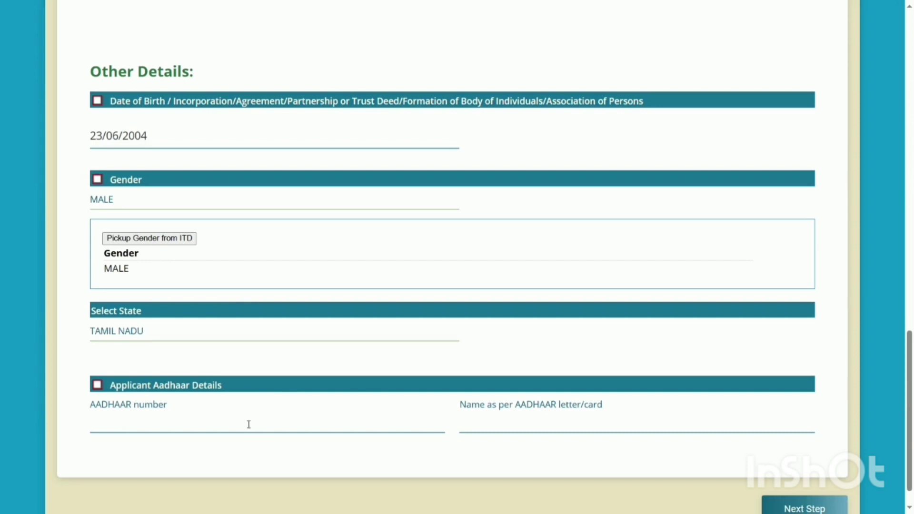
click(525, 424)
Set another father's-name document and Copy of PAN Card as proofs, then make payment
click(825, 509)
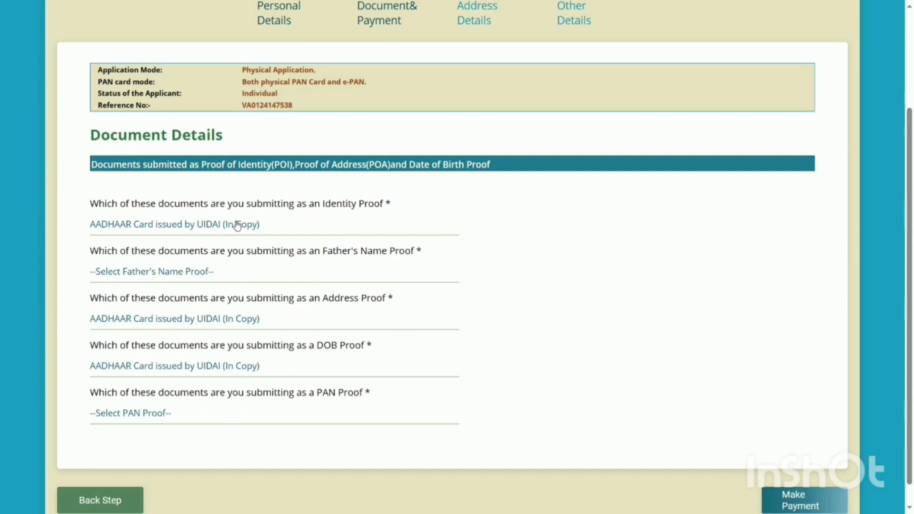
click(273, 280)
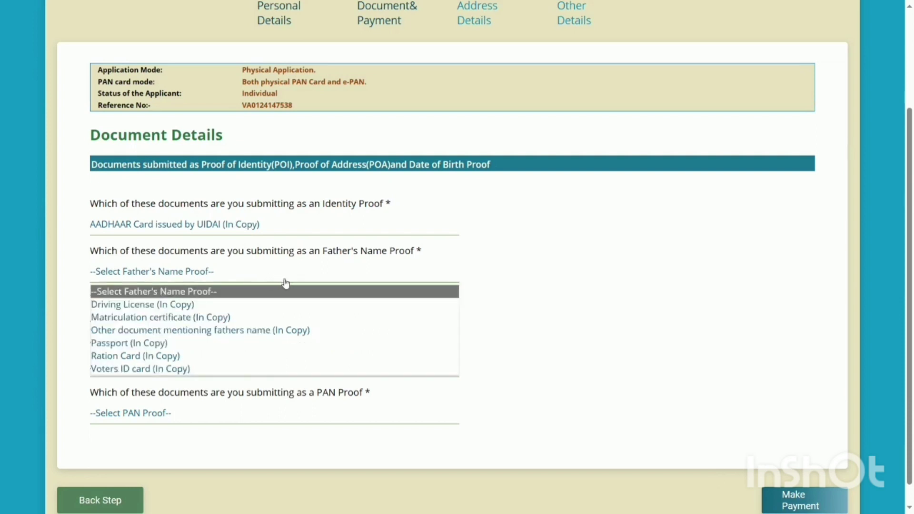
click(232, 333)
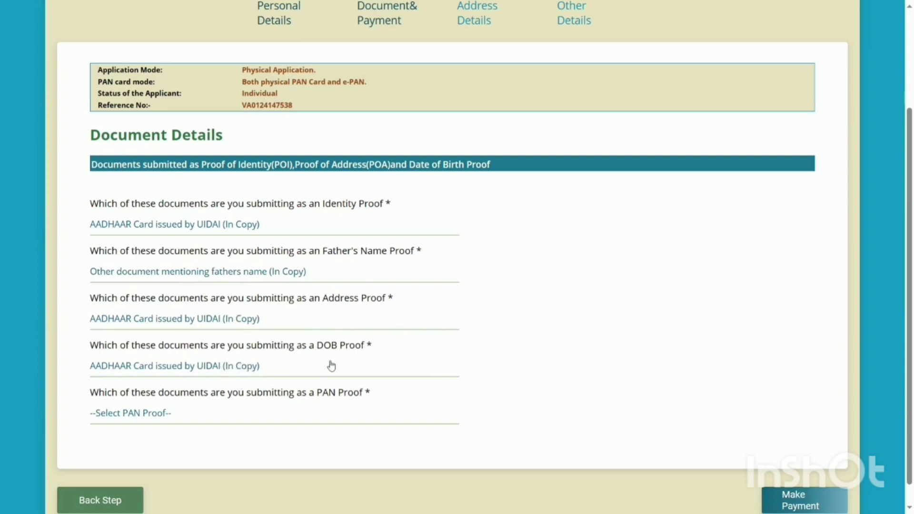
click(223, 413)
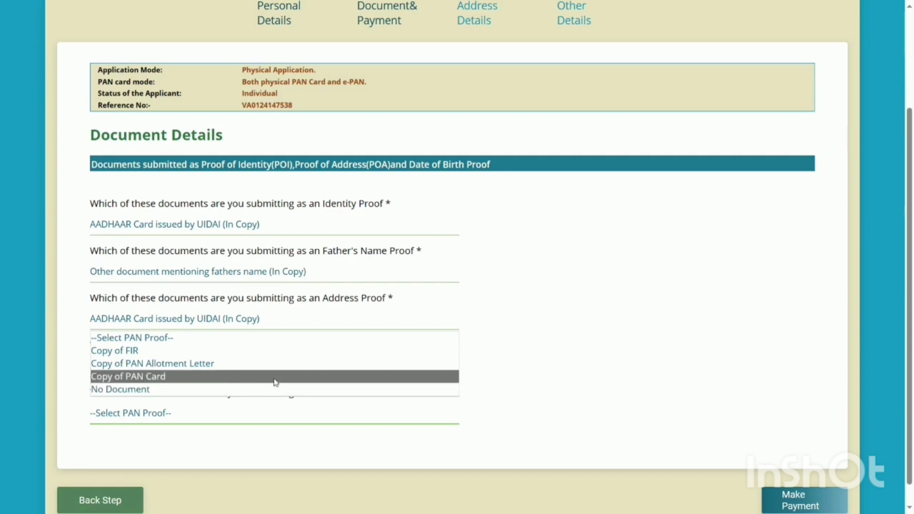
click(275, 381)
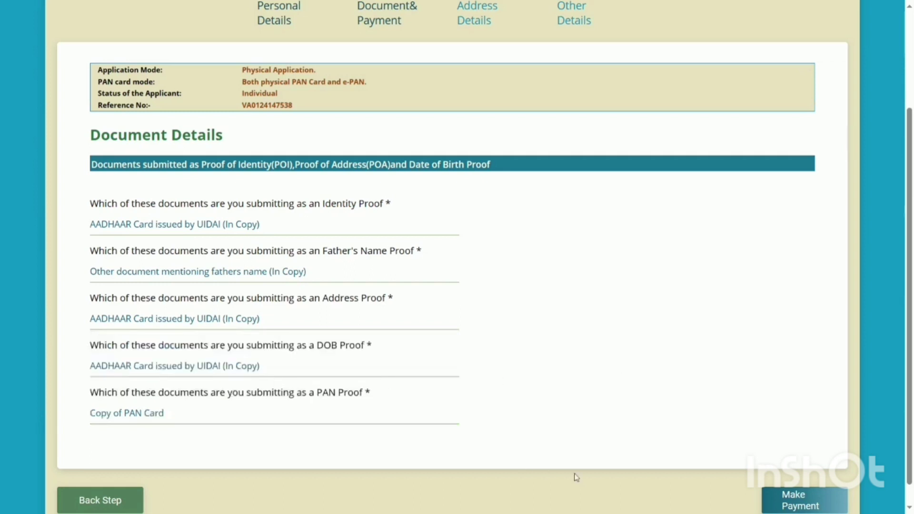
click(787, 507)
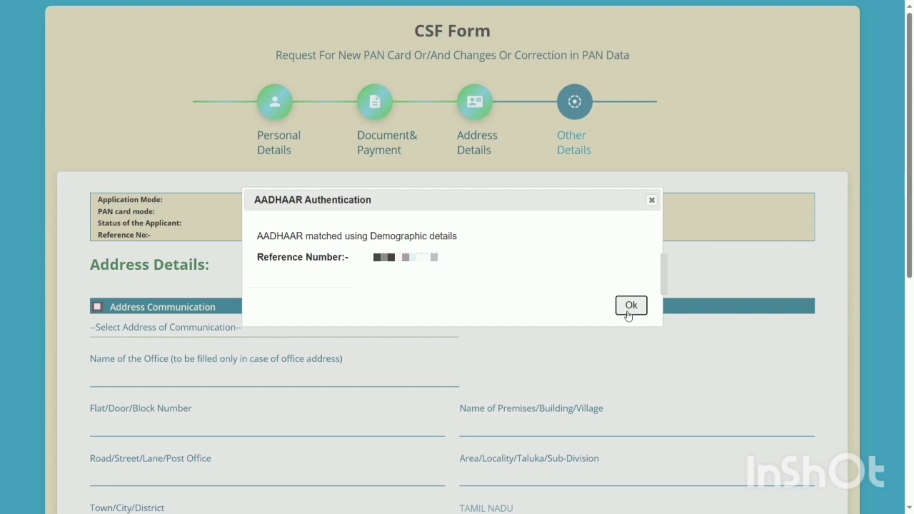
Confirm the AADHAAR demographic match notice with Ok
click(630, 308)
Choose RESIDENCE as the communication address and fill the Flat/Door/Block Number
click(192, 329)
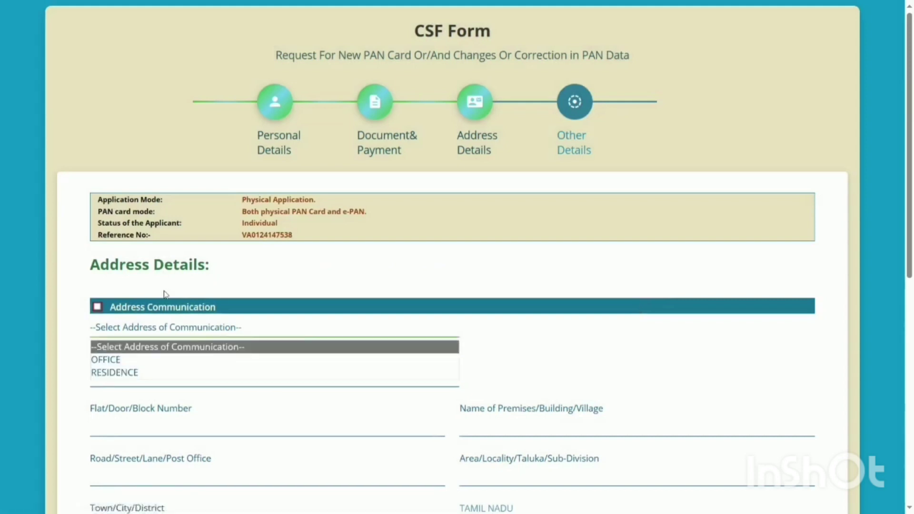
click(181, 373)
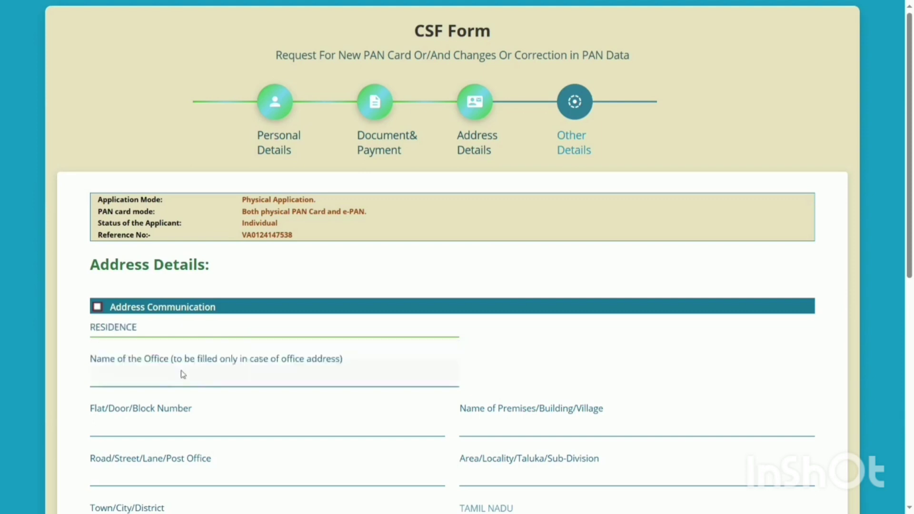
scroll(257, 367, down, 3)
click(207, 271)
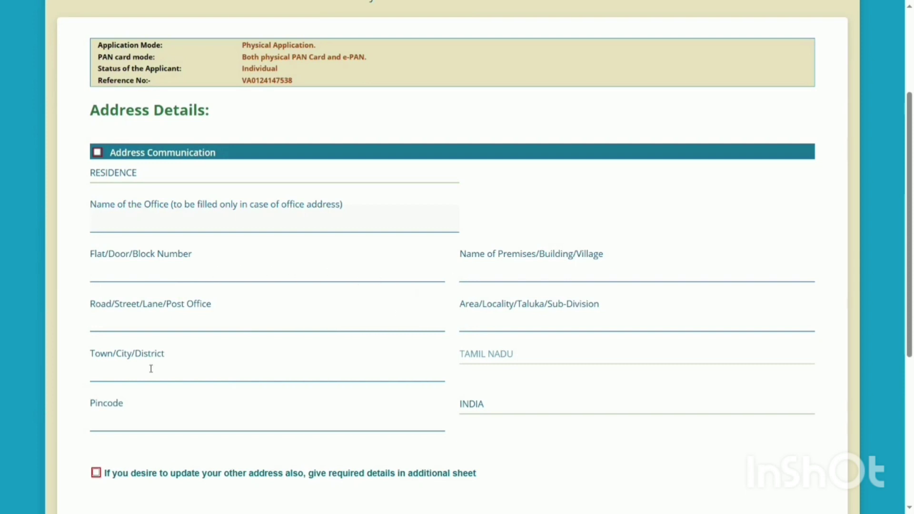
scroll(219, 412, down, 5)
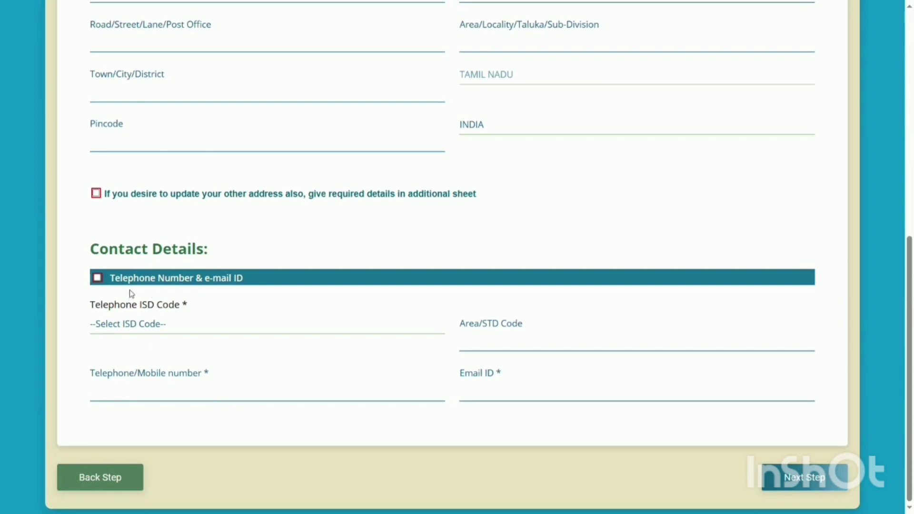
Set the telephone ISD code to INDIA, enter the phone number, and go to the next step
click(142, 334)
key(i)
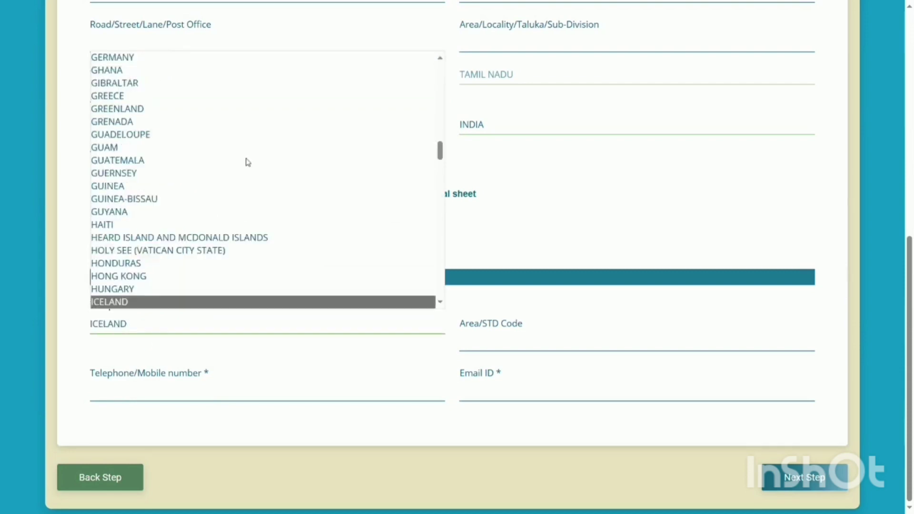
scroll(133, 285, down, 1)
key(Escape)
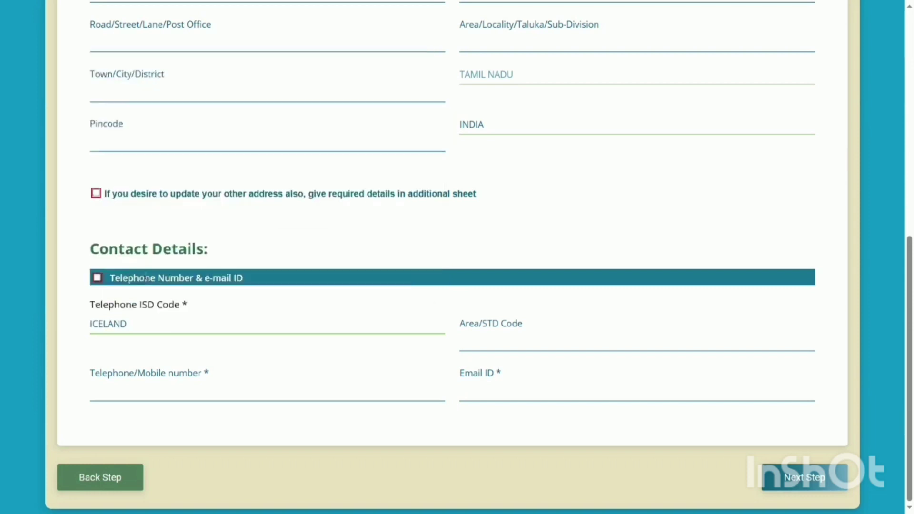
key(Down)
click(329, 387)
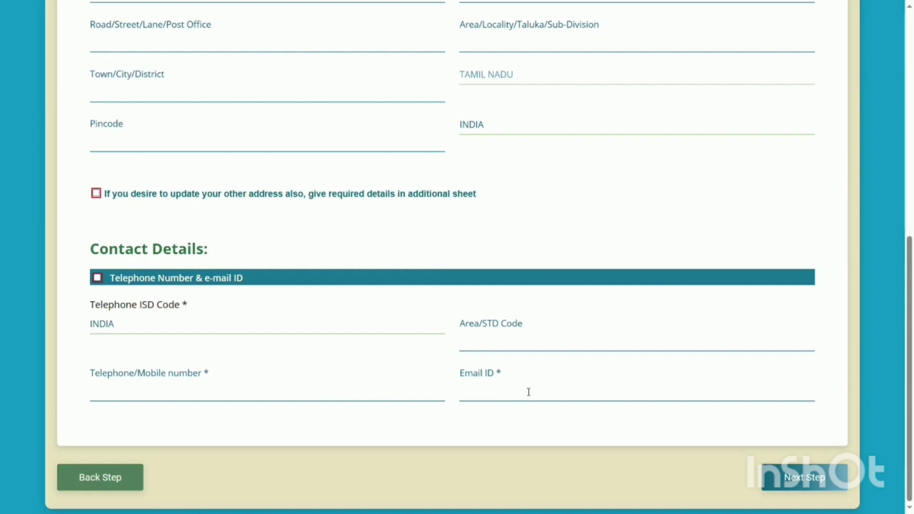
drag(912, 314, 912, 303)
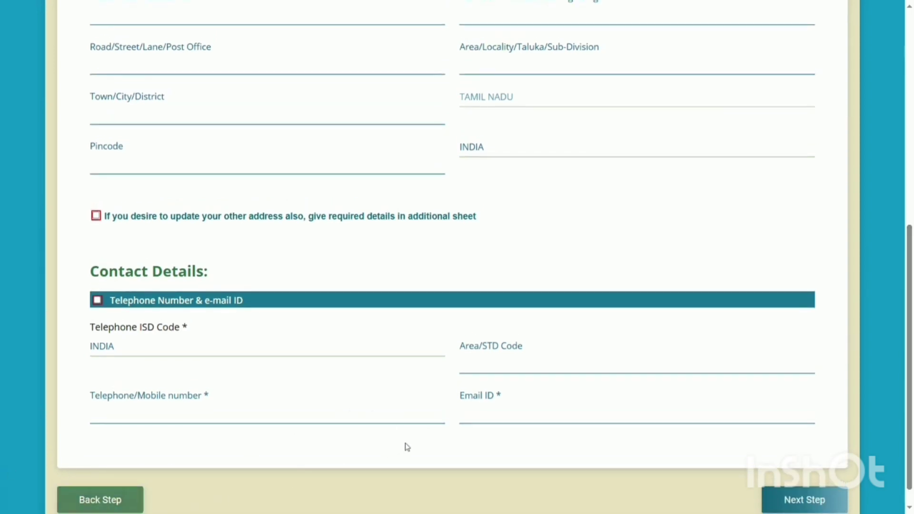
click(809, 508)
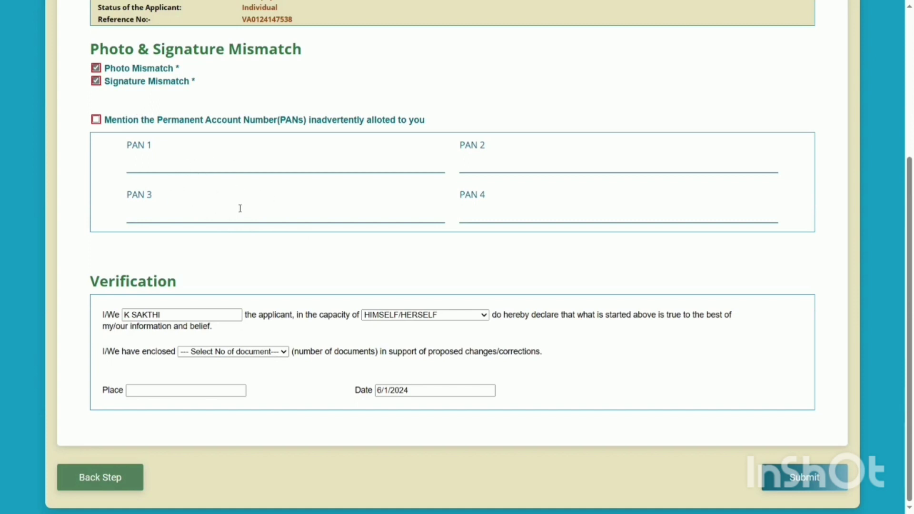
Declare 2 enclosed documents, enter CHENNAI as the place, and submit the application
click(178, 317)
click(221, 355)
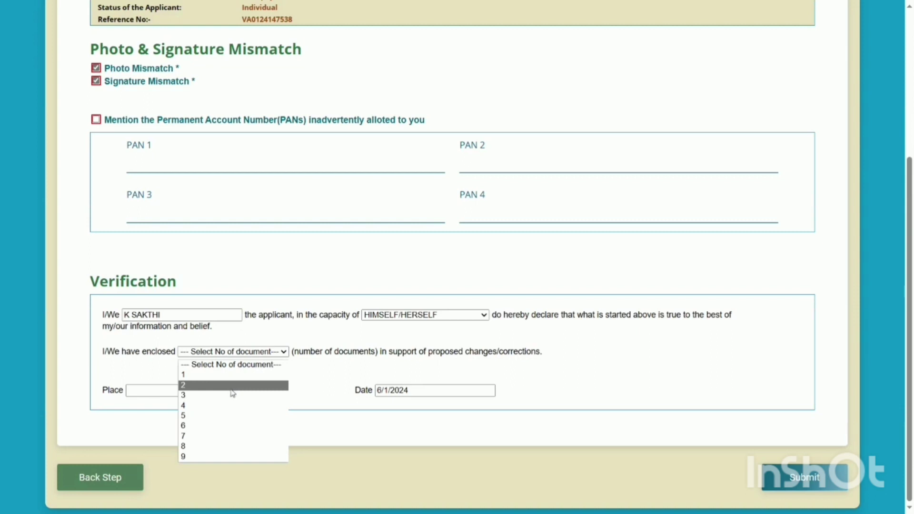
click(216, 385)
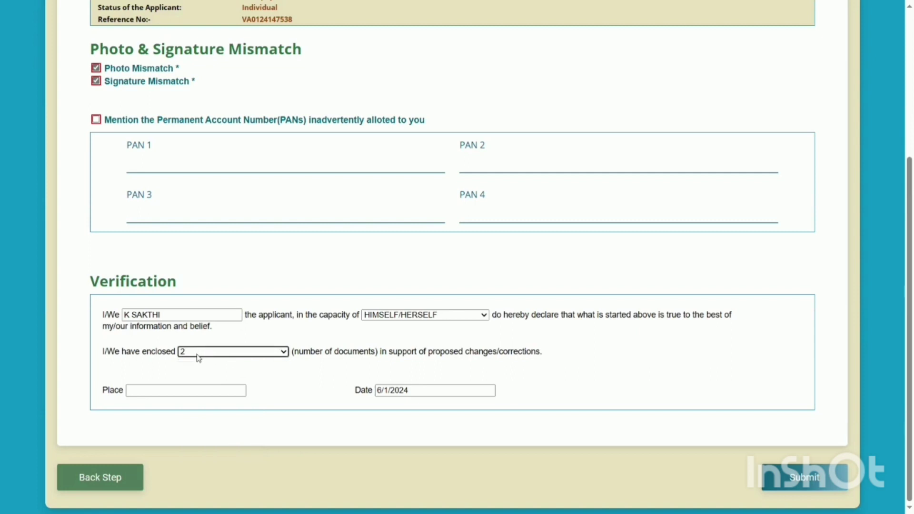
click(230, 389)
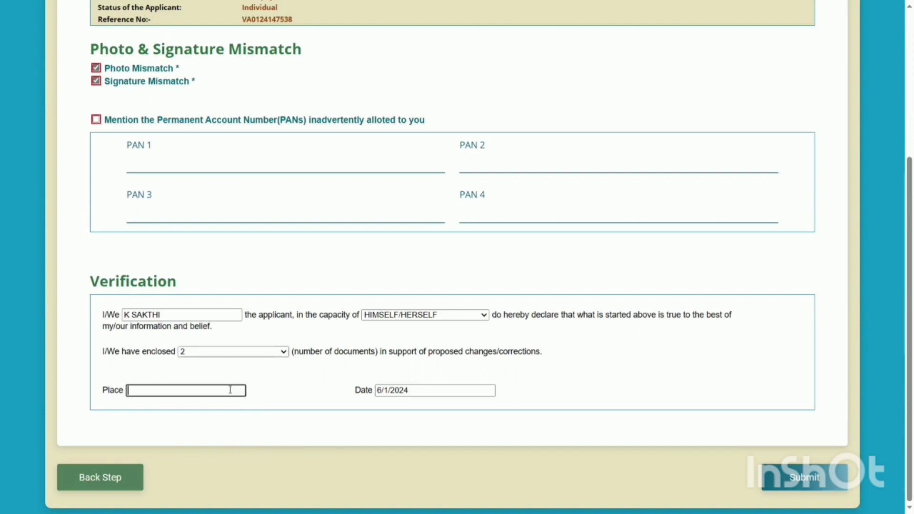
text(CHENNAI)
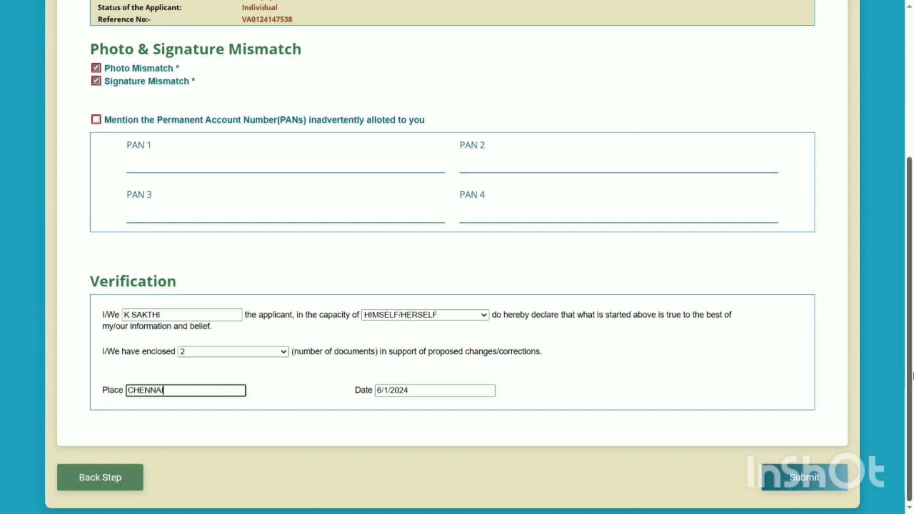
drag(911, 356, 911, 351)
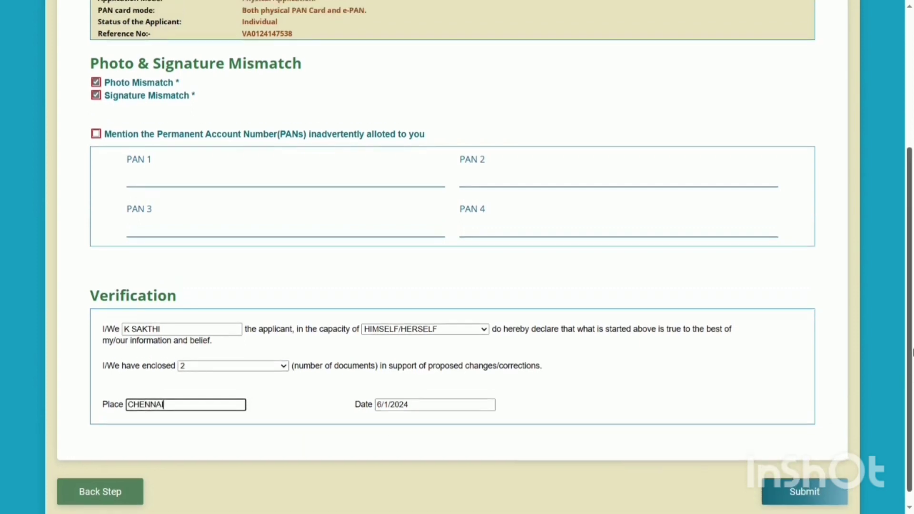
click(811, 493)
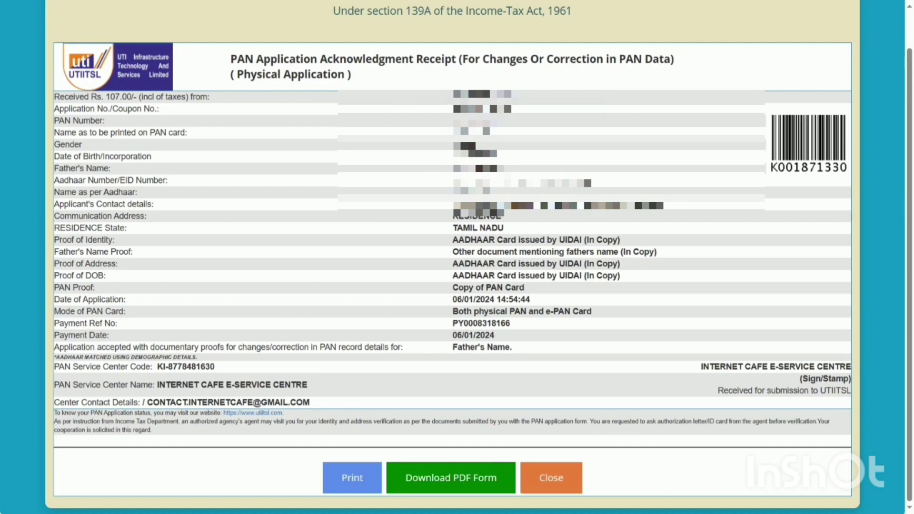
Print the PAN Application Acknowledgment Receipt from its page
click(353, 480)
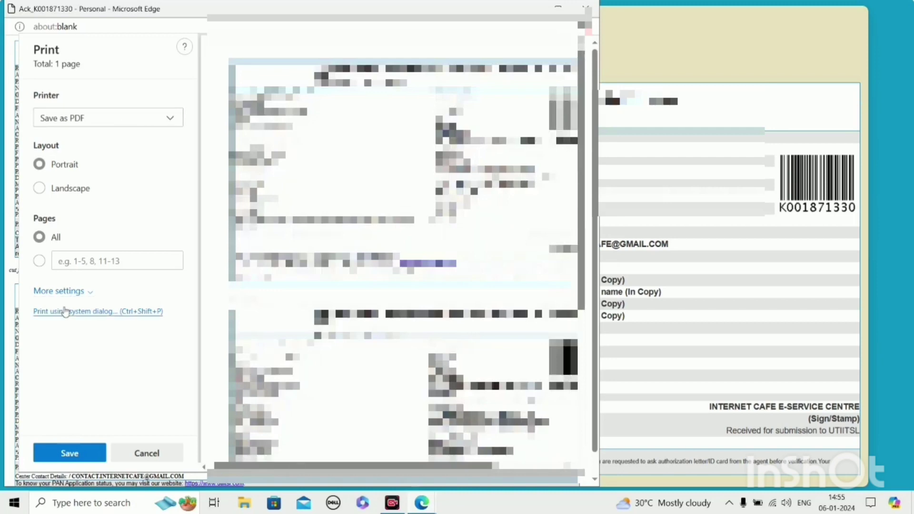
Turn on Background graphics under More settings and save the acknowledgment receipt PDF to Downloads
click(83, 291)
scroll(71, 334, down, 3)
click(40, 397)
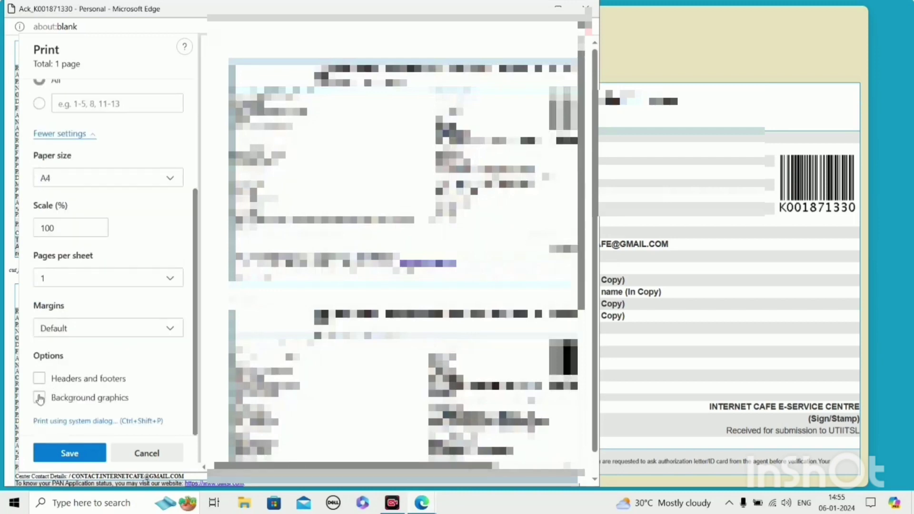
scroll(65, 141, up, 3)
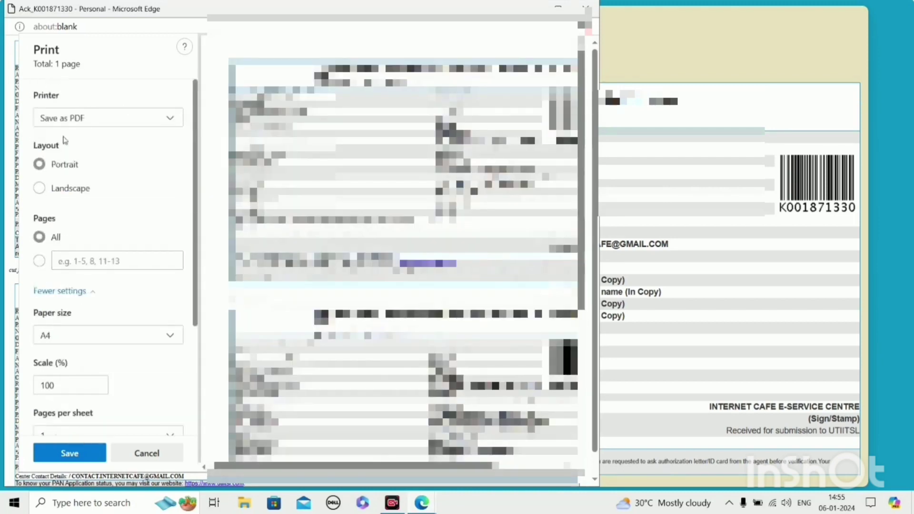
click(84, 452)
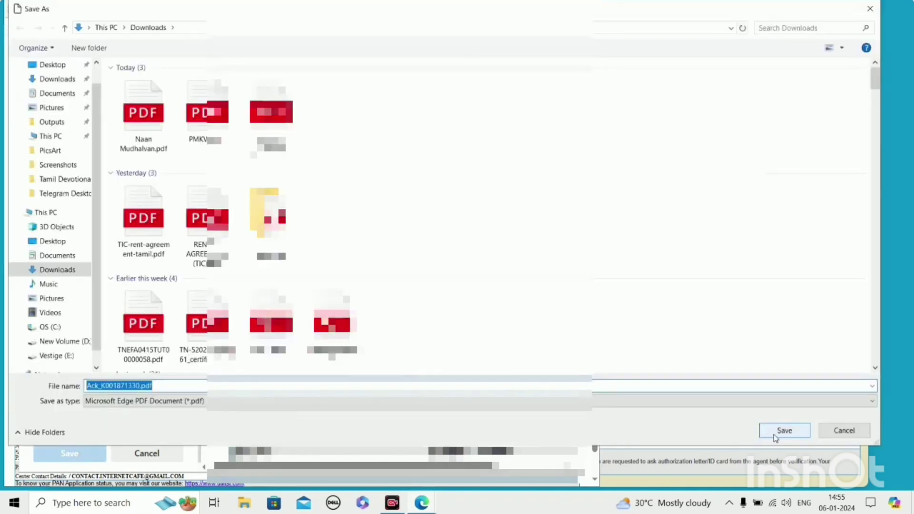
click(783, 429)
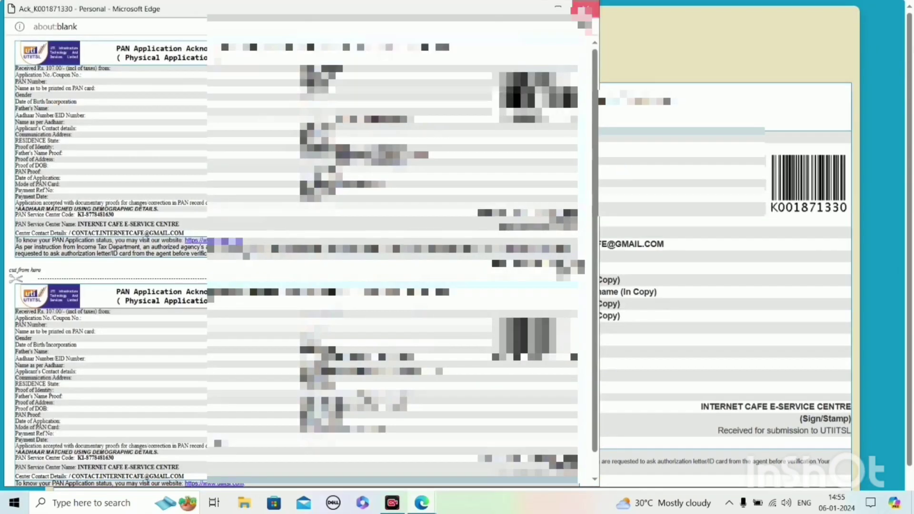
scroll(441, 486, down, 1)
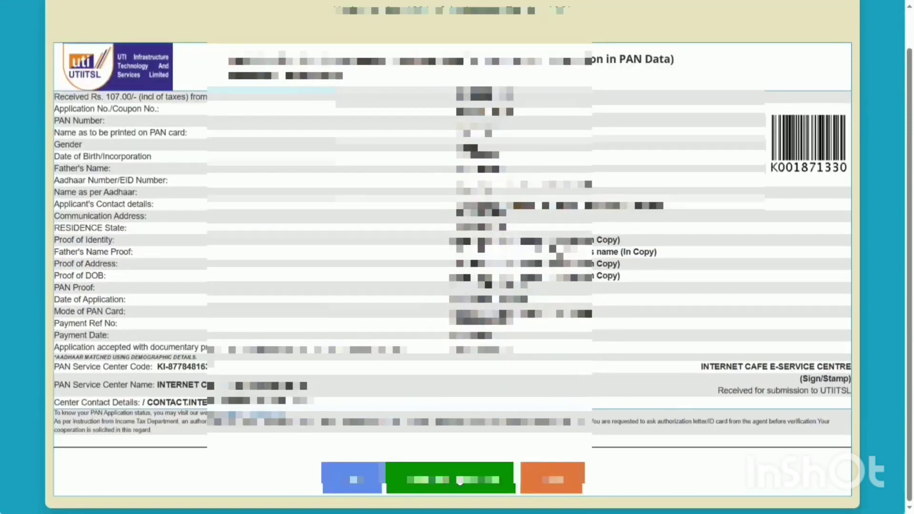
Download the receipt's PDF form from the acknowledgment page
click(459, 480)
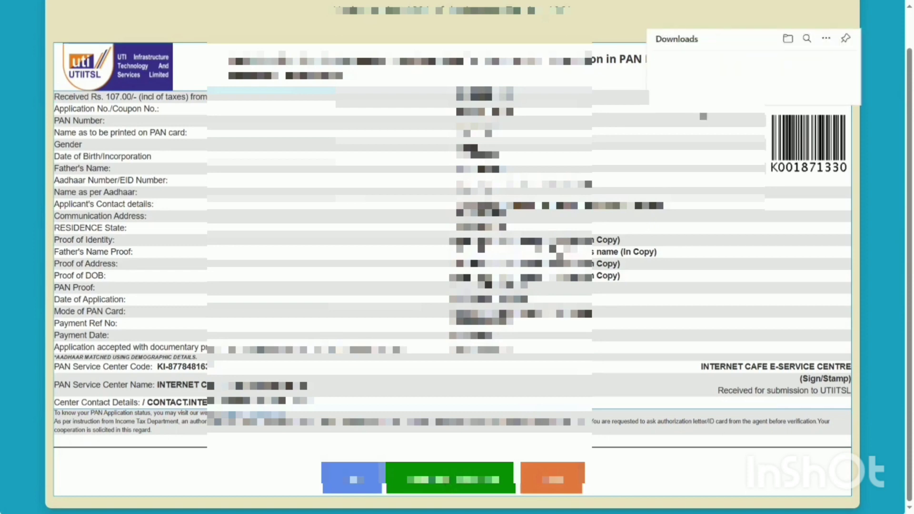